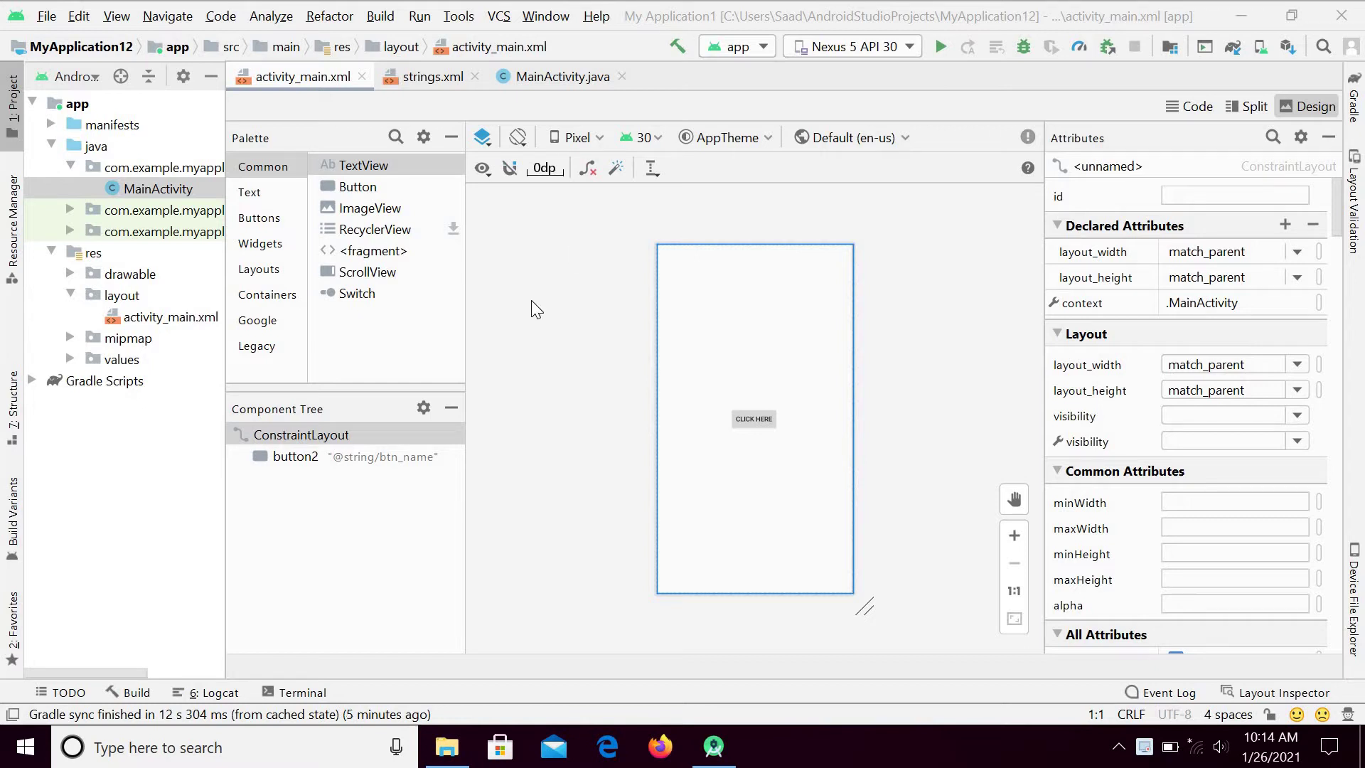
# - Select MainActivity under java > com.example.myapplication1 in the Project panel
pyautogui.click(140, 189)
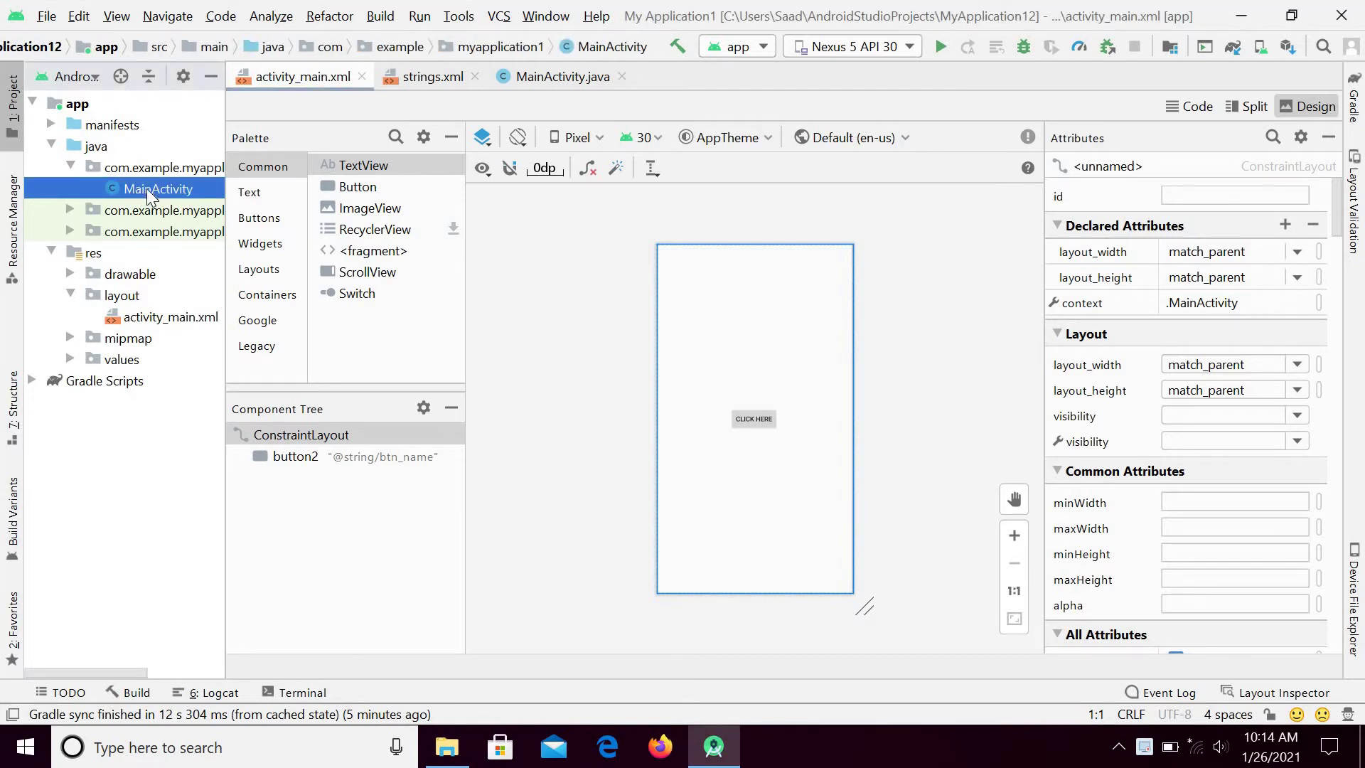
# - Start a new activity from MainActivity's context menu using the Empty Activity template
pyautogui.rightClick(146, 188)
pyautogui.moveTo(309, 67)
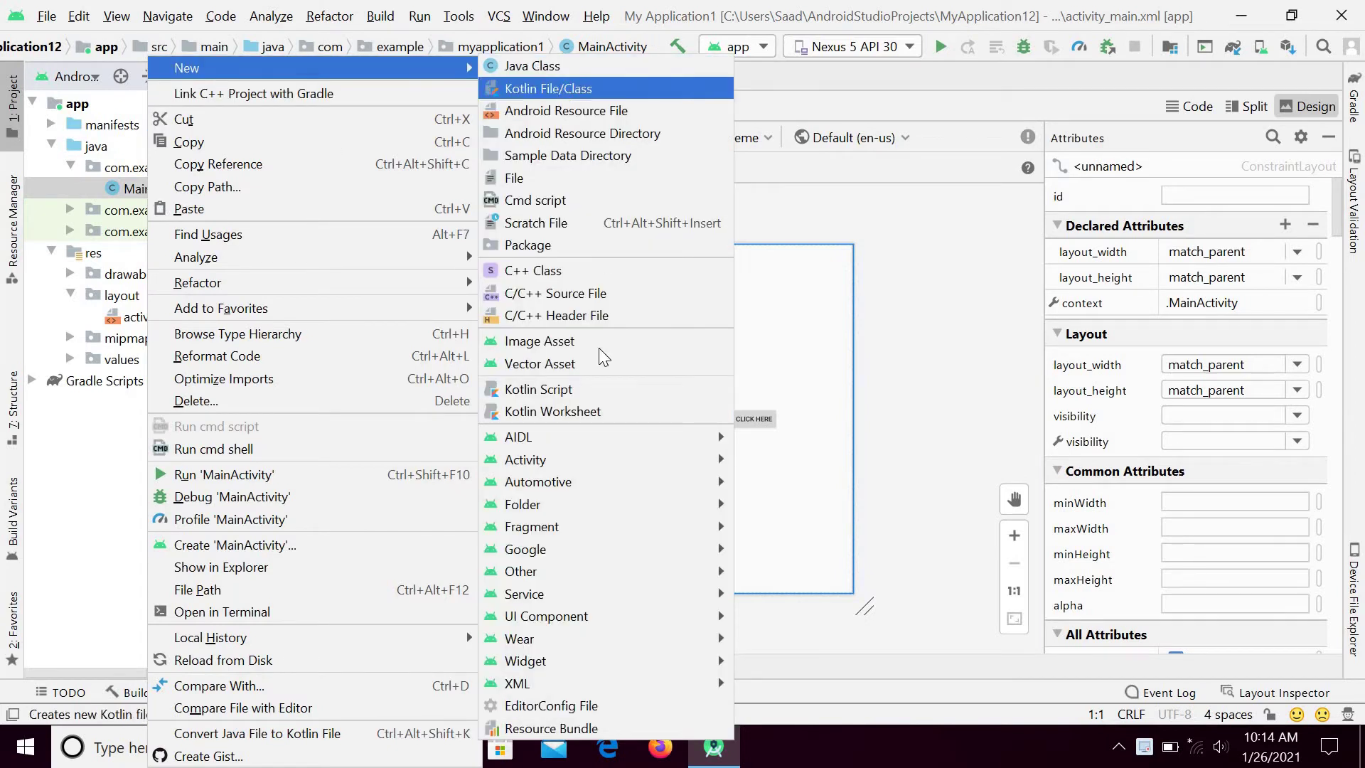
pyautogui.moveTo(526, 460)
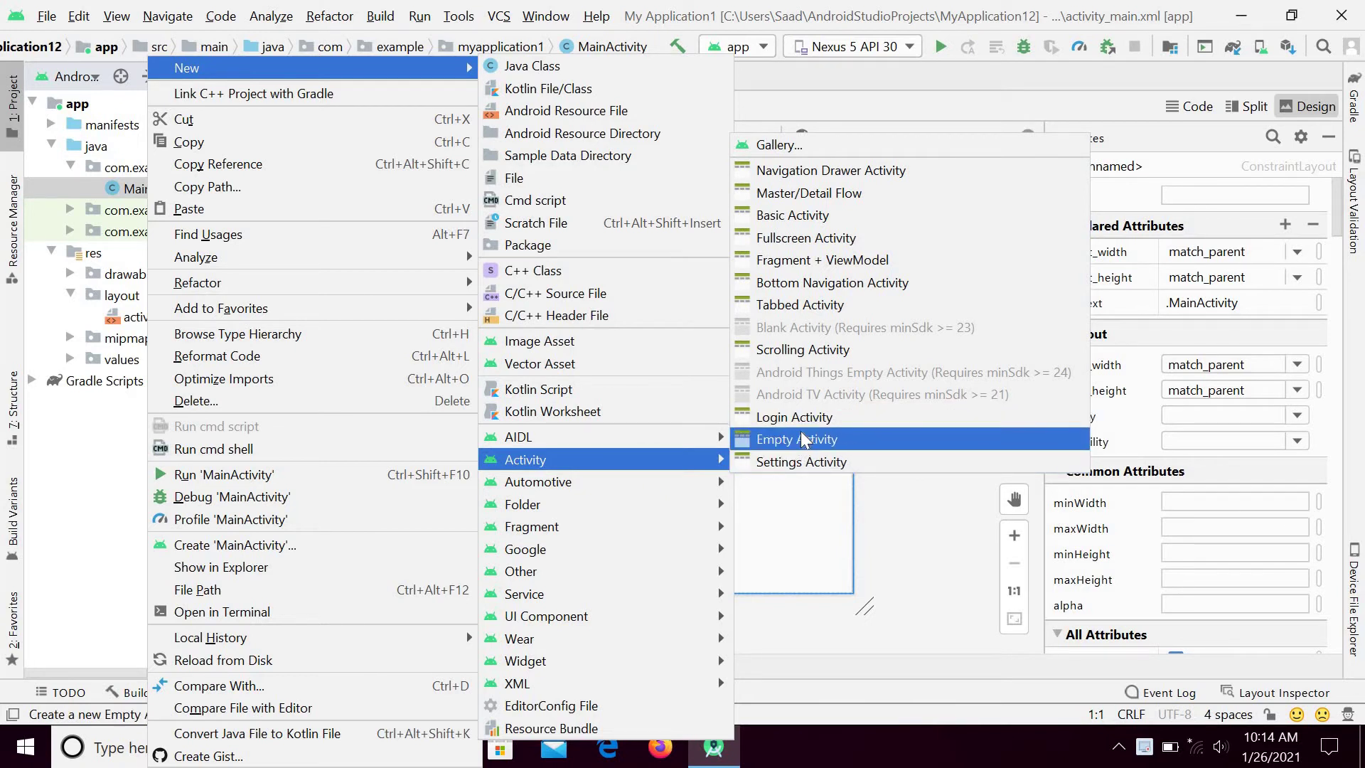
pyautogui.click(802, 438)
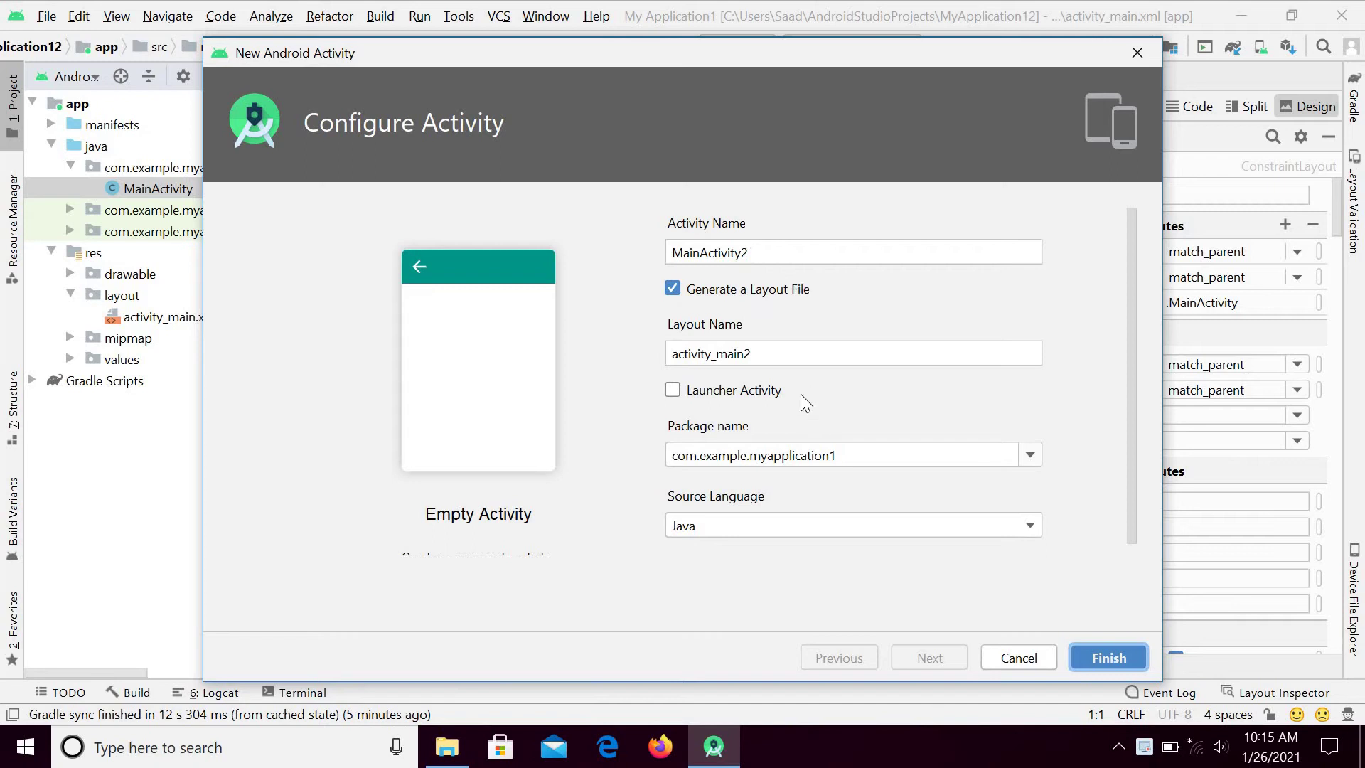
# - Finish the wizard to generate MainActivity2 and its activity_main2 layout
pyautogui.click(1119, 656)
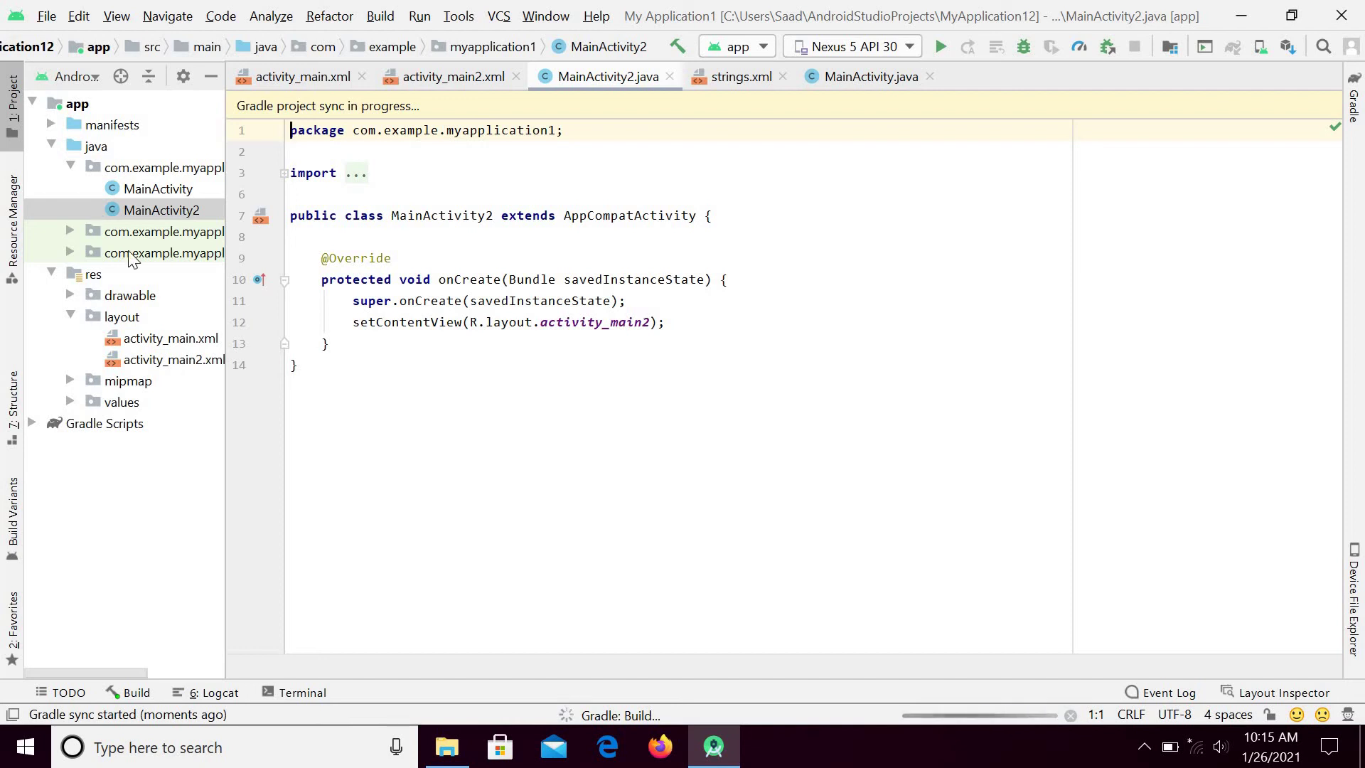
# - Open activity_main2.xml from res > layout in the Design view
pyautogui.click(164, 363)
pyautogui.doubleClick(163, 368)
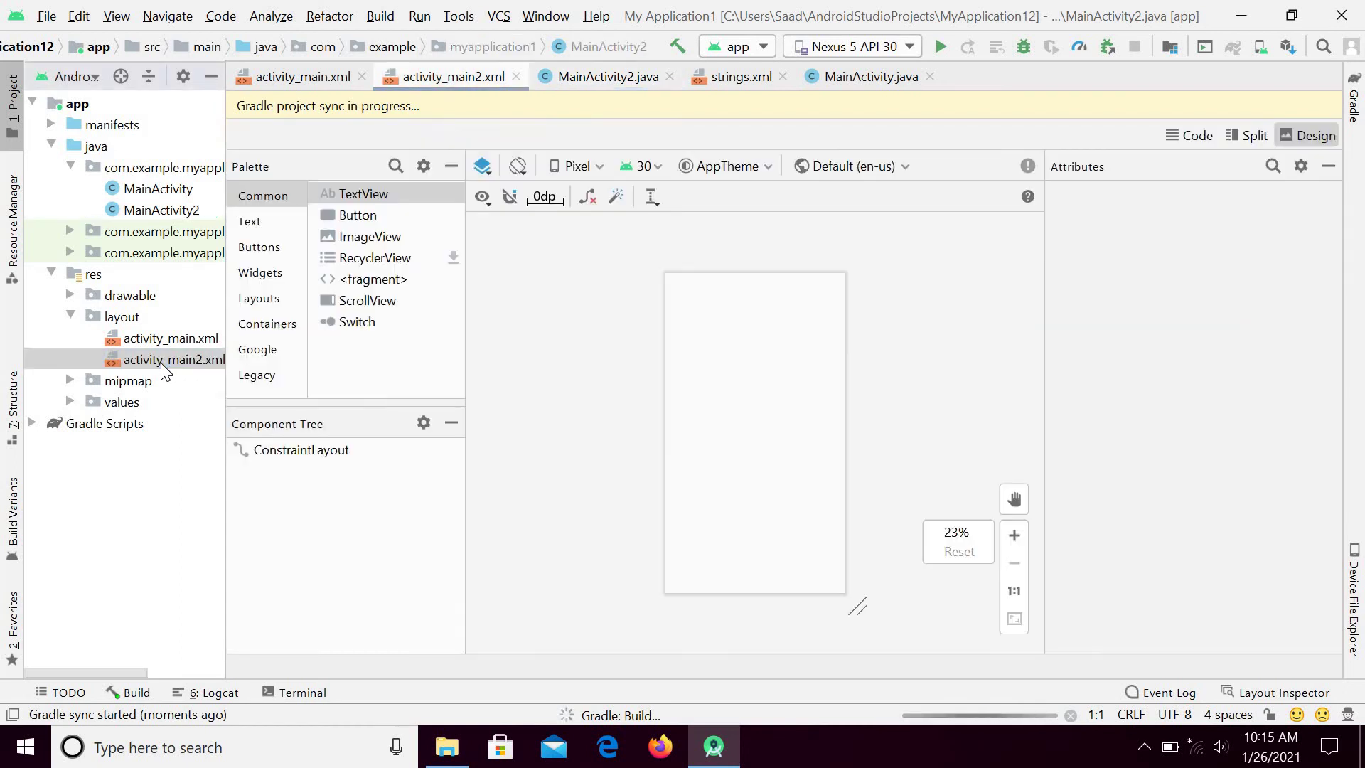